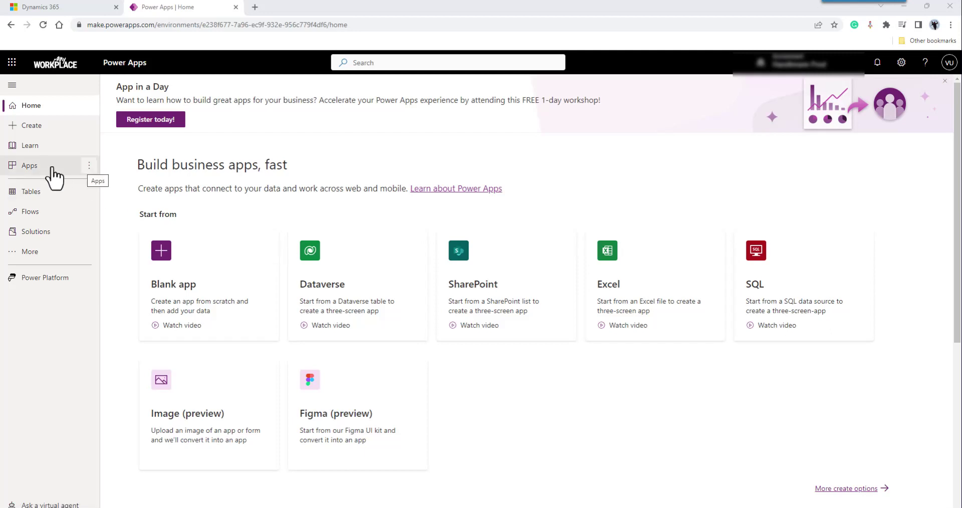
# Step: Open the Sales Hub app for editing in the app designer from the Apps list
pyautogui.click(59, 169)
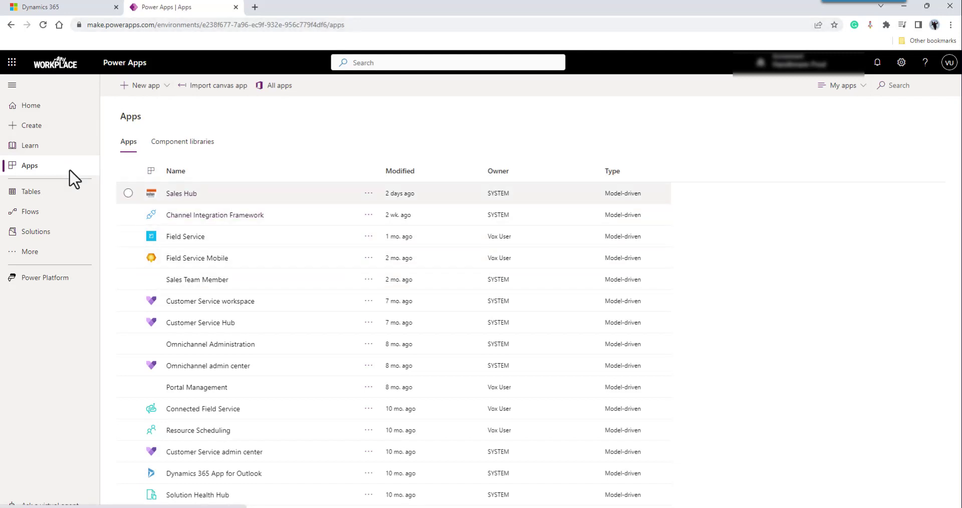
pyautogui.click(128, 193)
pyautogui.click(369, 193)
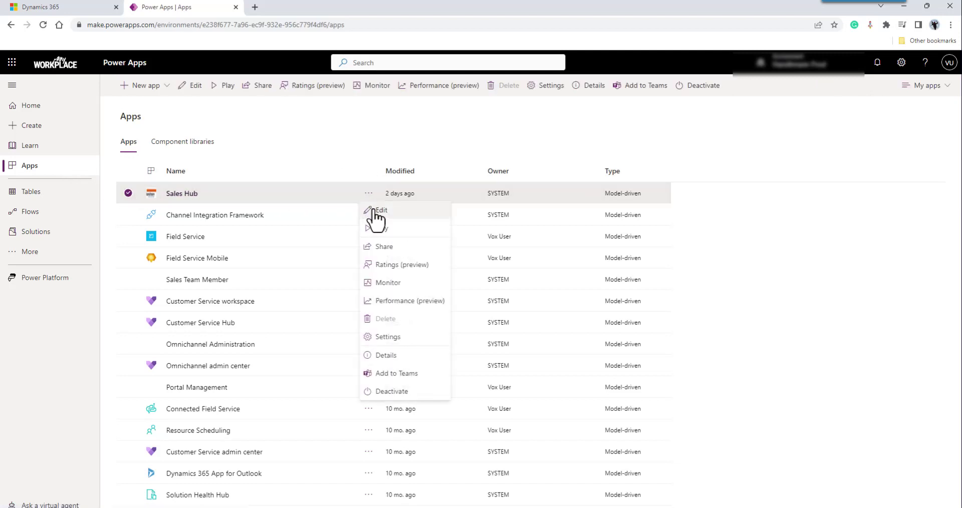
pyautogui.click(374, 210)
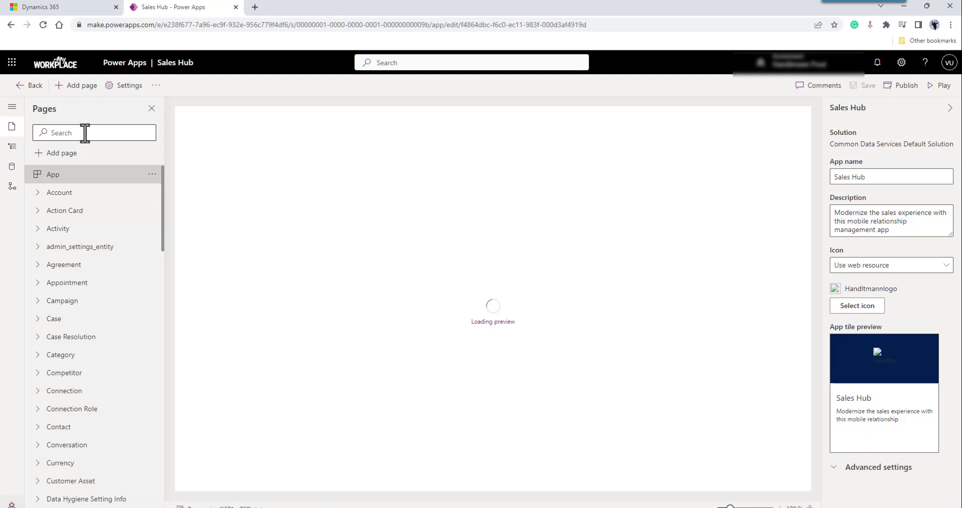
# Step: Search pages for 'cont', open Contact views, and expand the list to reach WO Contacts Lookup View
pyautogui.click(85, 133)
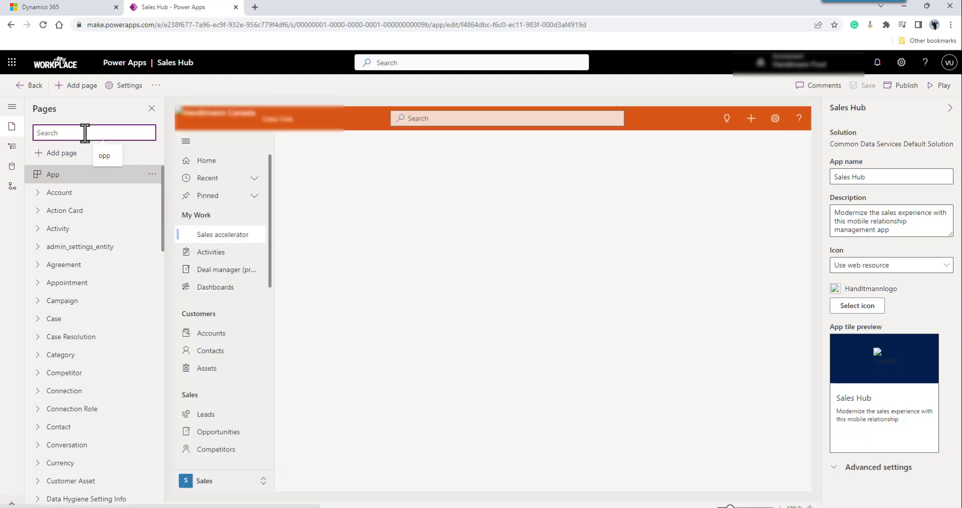
pyautogui.write('cont')
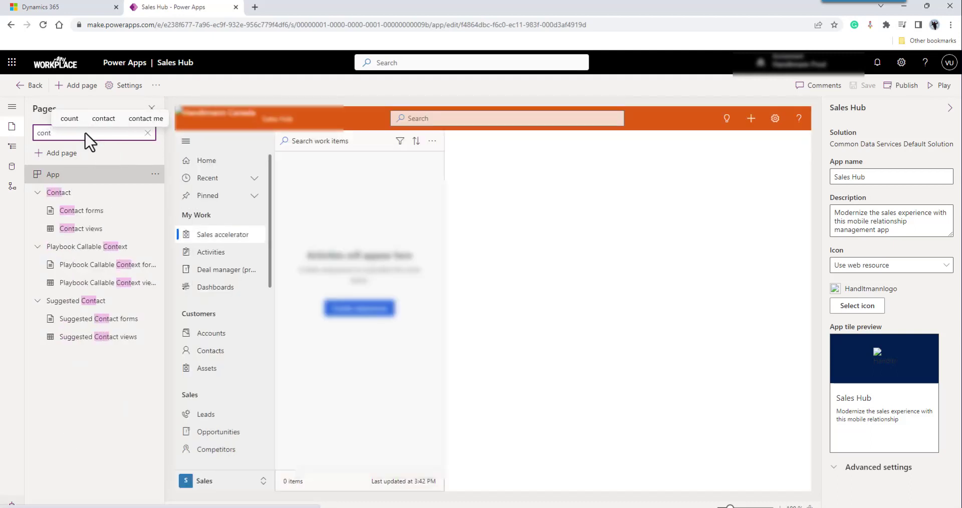
pyautogui.click(70, 229)
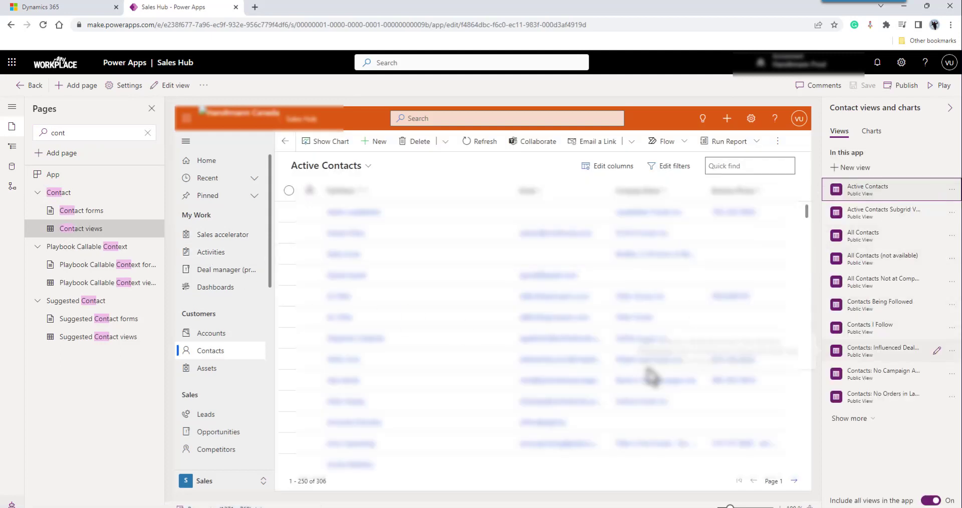
pyautogui.click(853, 418)
pyautogui.scroll(-1, 892, 300)
pyautogui.scroll(-5, 888, 316)
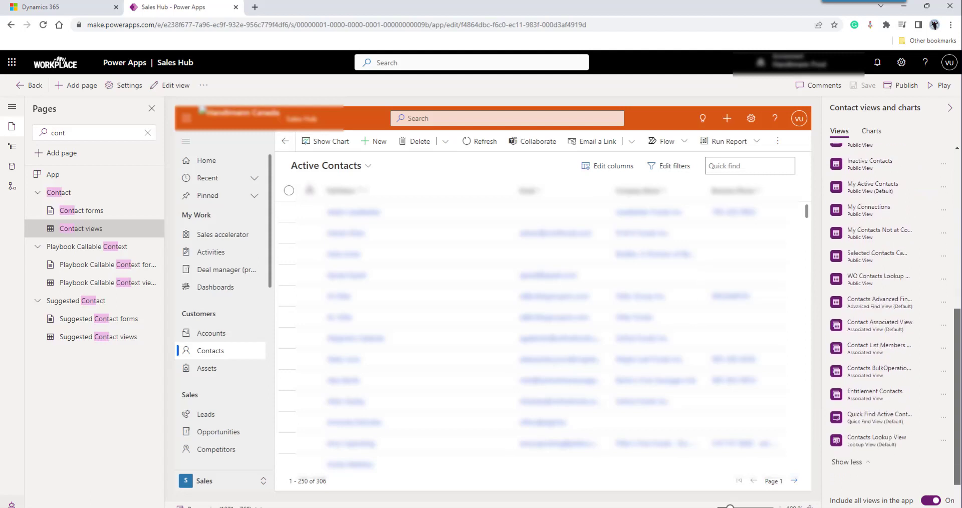
pyautogui.scroll(1, 939, 339)
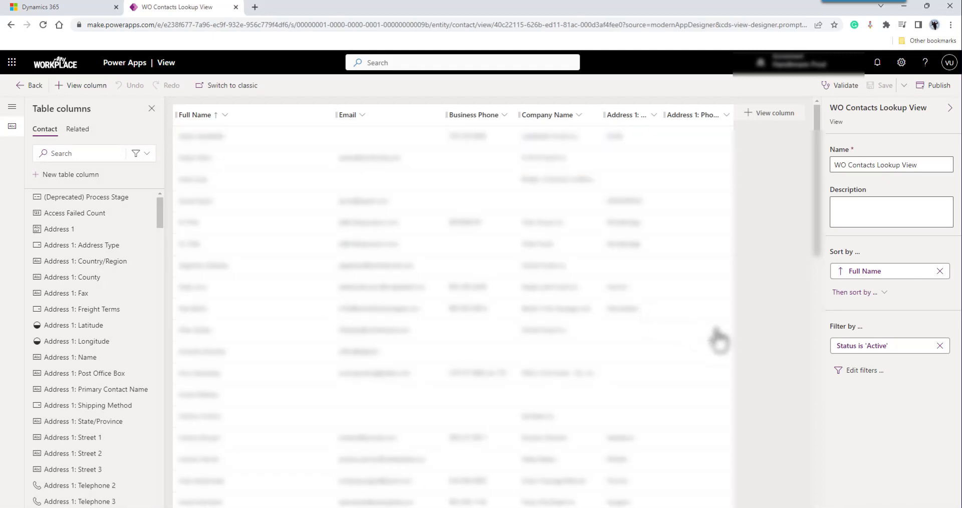
# Step: Open the Edit filters panel for WO Contacts Lookup View, showing Status Equals Active
pyautogui.click(862, 371)
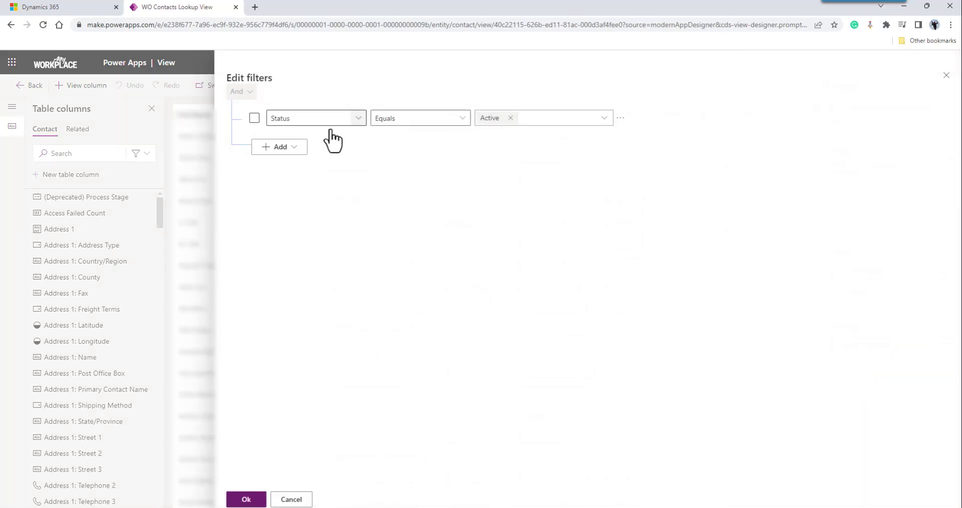
# Step: Add two new condition rows below the Status Equals Active filter
pyautogui.click(292, 147)
pyautogui.click(259, 164)
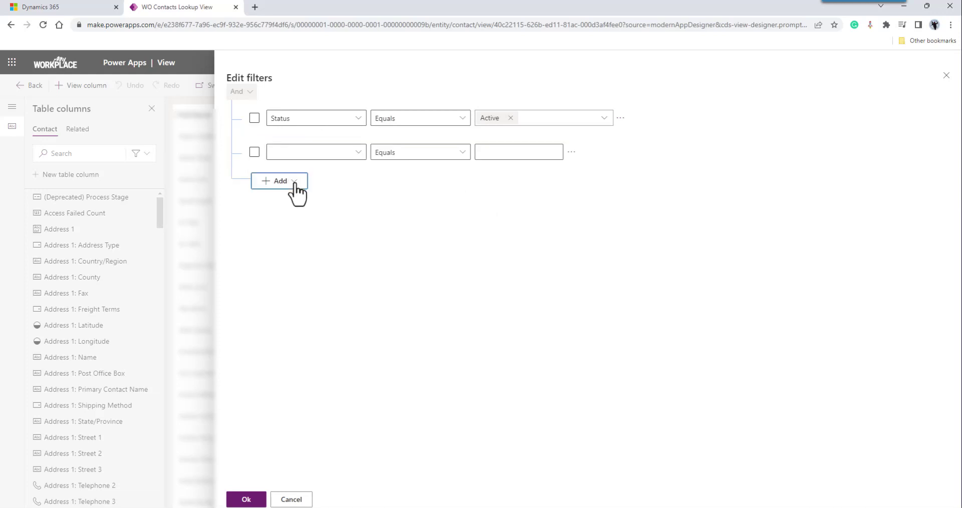
pyautogui.click(292, 182)
pyautogui.click(290, 197)
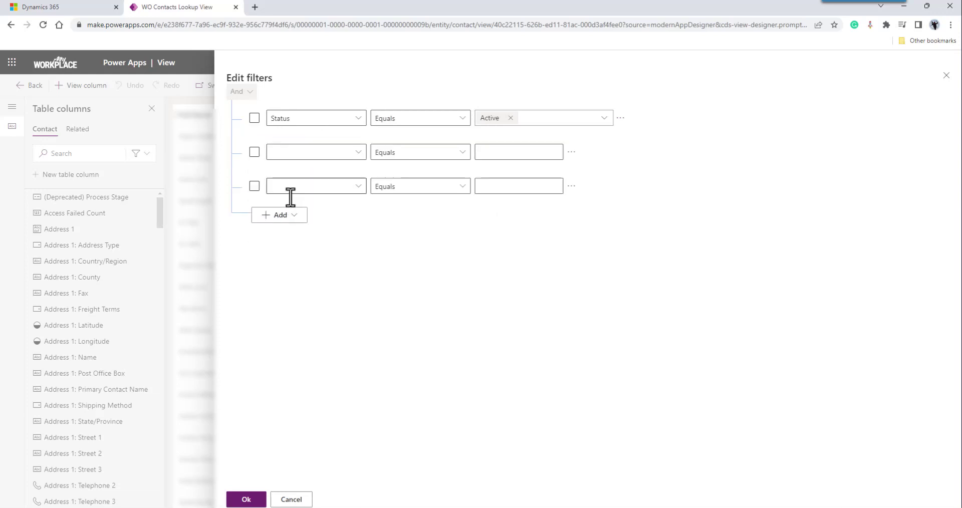
# Step: Set the new conditions to First Name Contains data and Last Name Contains data
pyautogui.click(358, 153)
pyautogui.click(321, 155)
pyautogui.write('First Name')
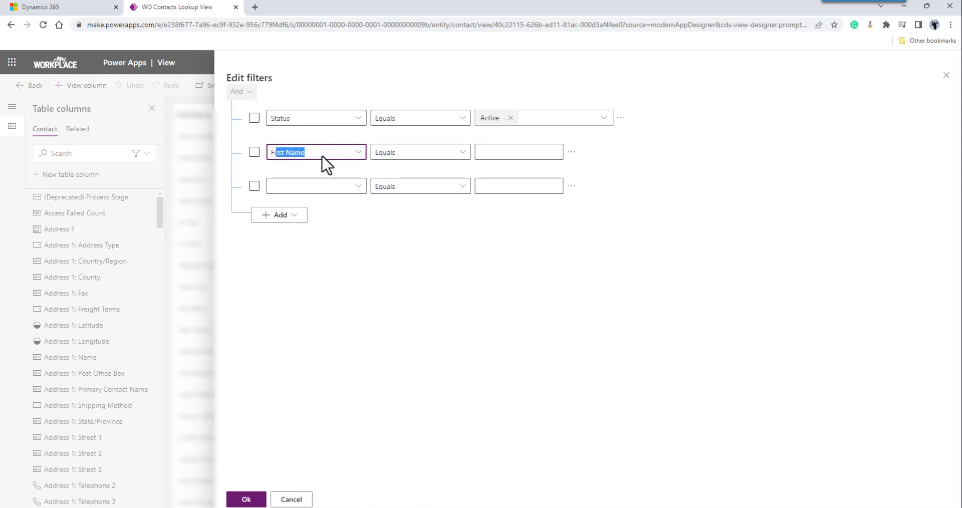
pyautogui.click(466, 152)
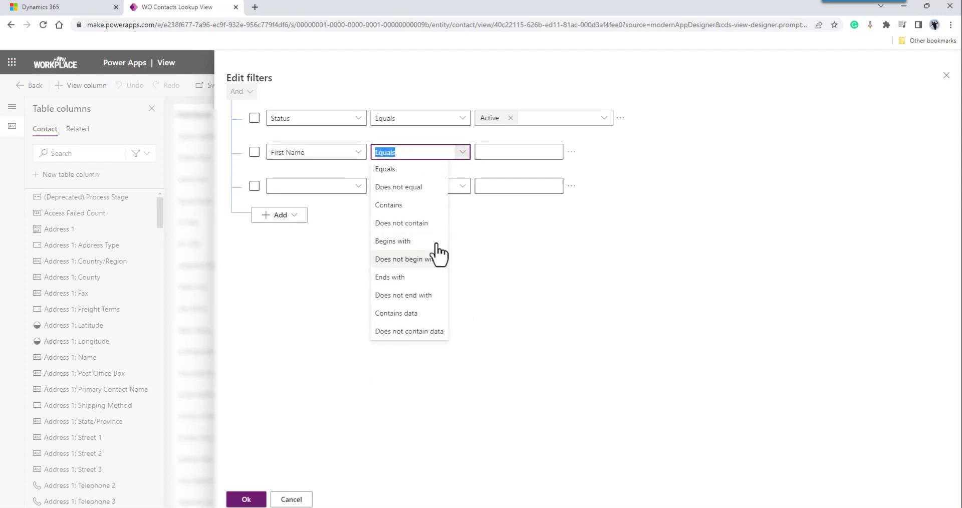
pyautogui.click(423, 310)
pyautogui.click(317, 186)
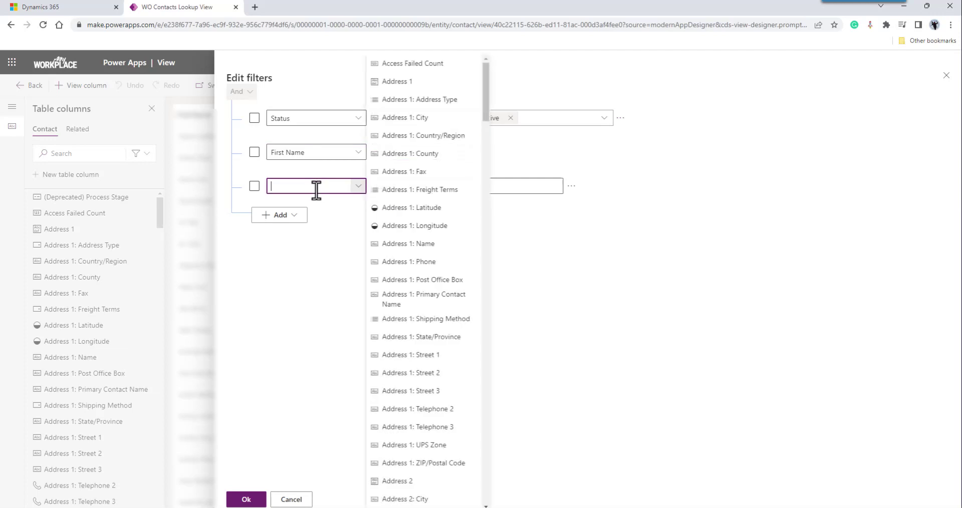
pyautogui.write('L')
pyautogui.press('Return')
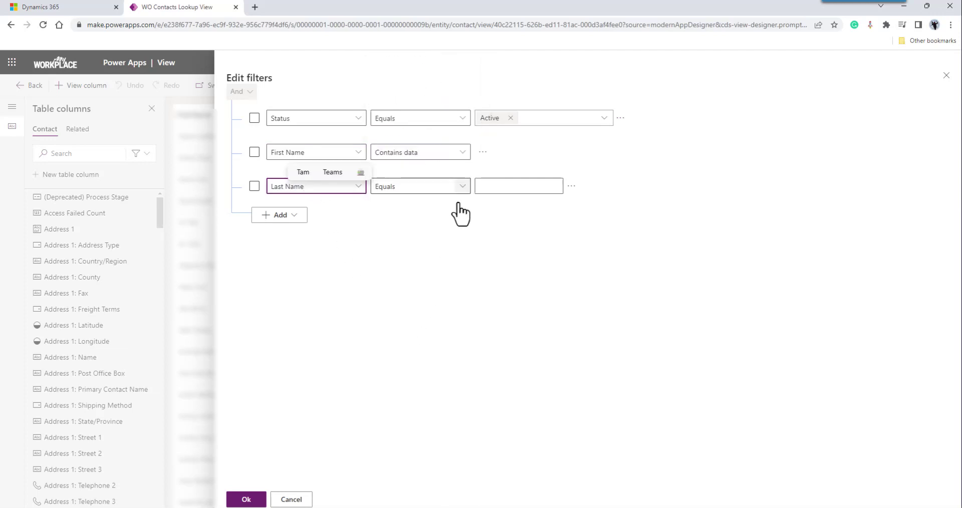
pyautogui.click(462, 186)
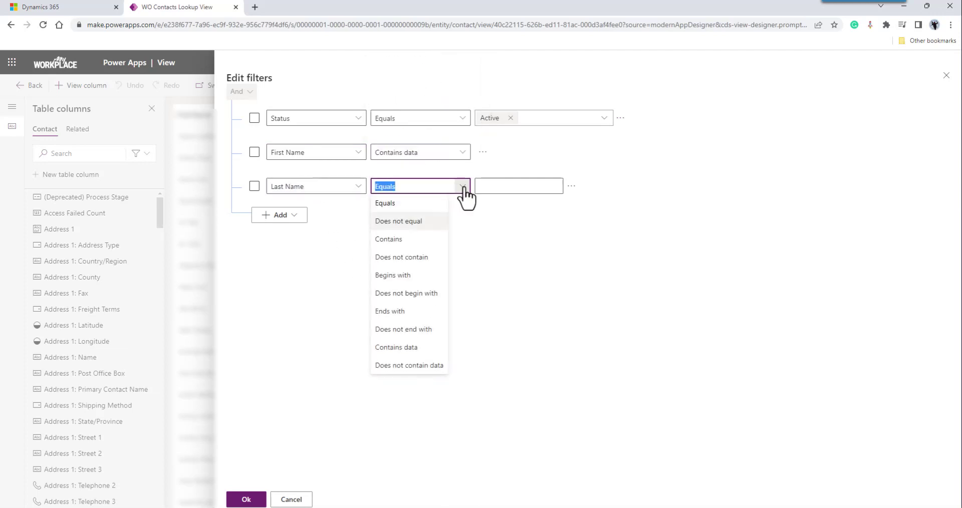
pyautogui.click(404, 348)
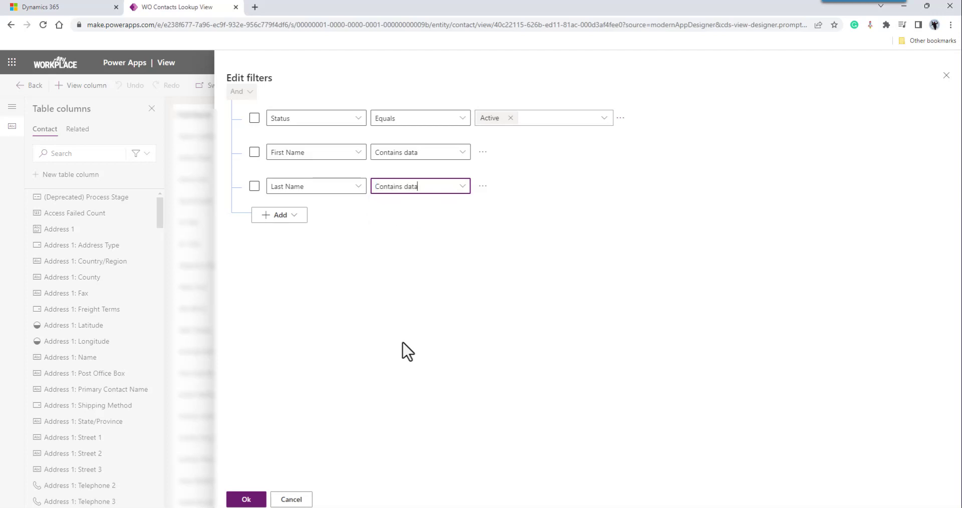
# Step: Group the First Name and Last Name conditions with Or, then apply the filters
pyautogui.click(254, 153)
pyautogui.click(254, 186)
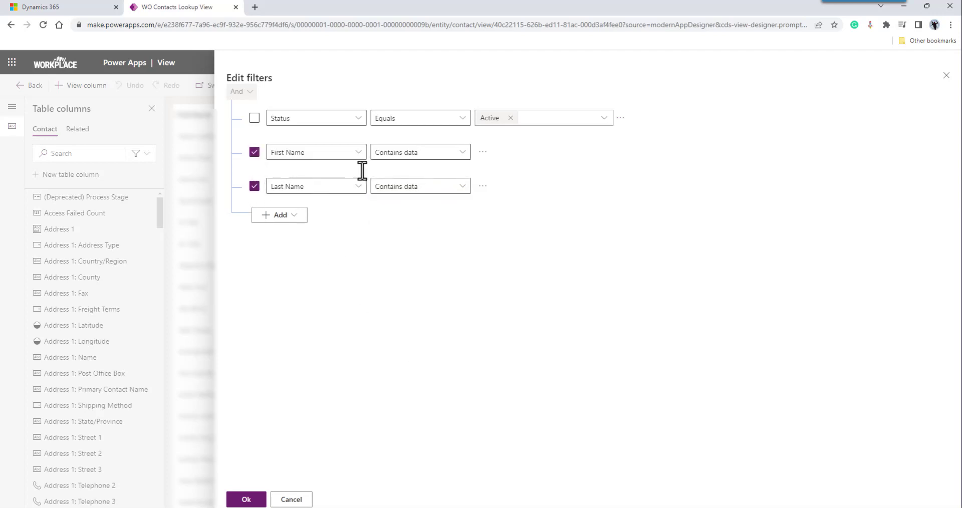
pyautogui.click(483, 151)
pyautogui.click(494, 171)
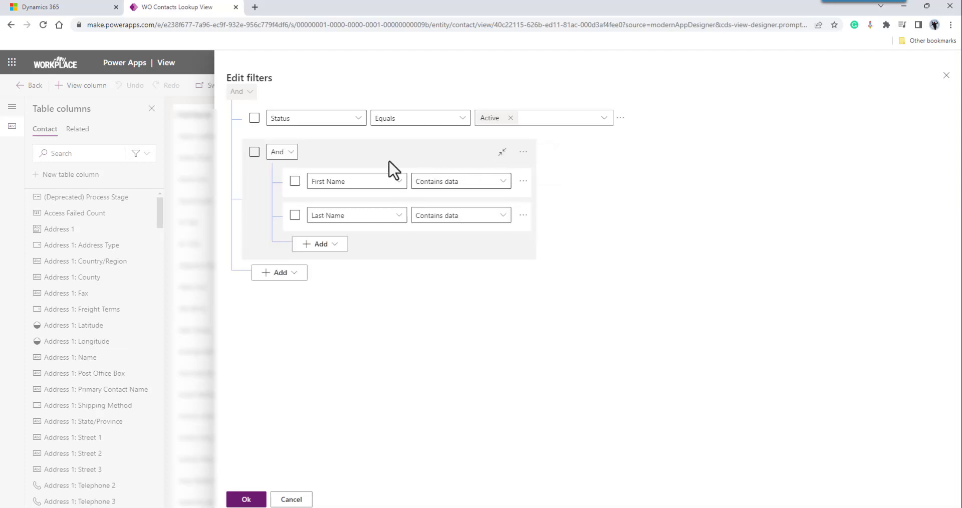
pyautogui.click(290, 155)
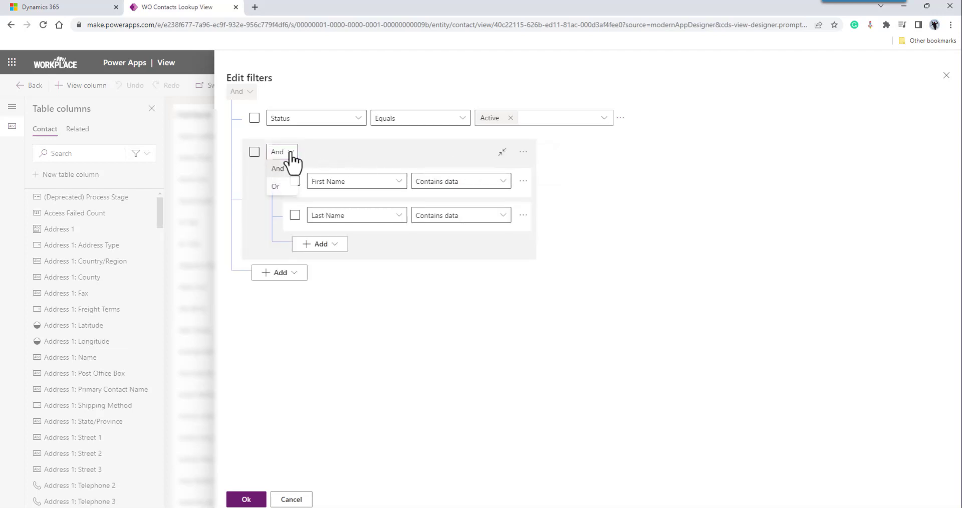
pyautogui.click(278, 193)
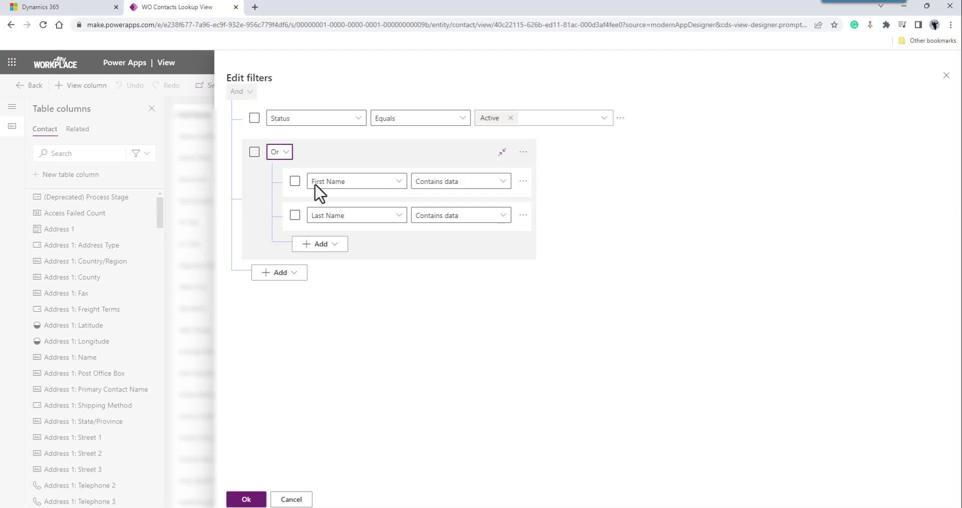
pyautogui.click(246, 503)
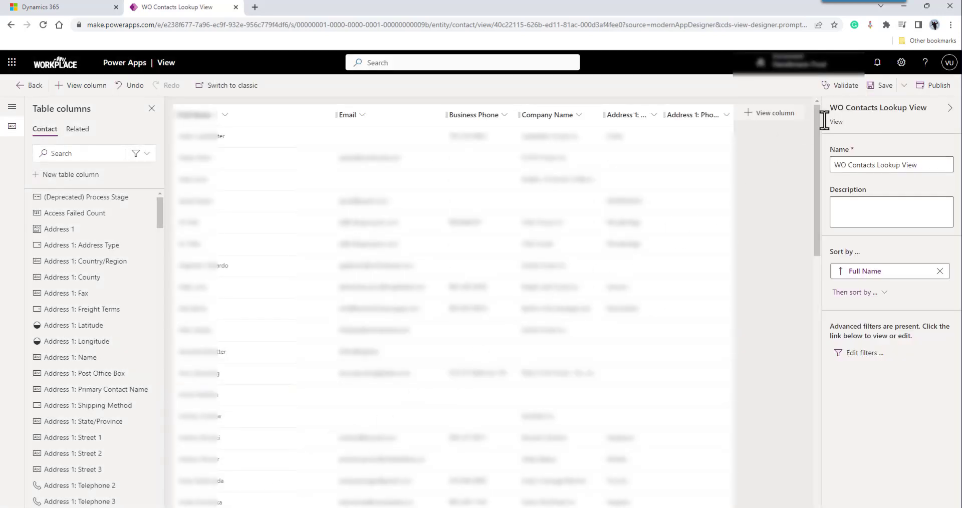
# Step: Save and publish WO Contacts Lookup View with its updated filters
pyautogui.click(882, 85)
pyautogui.click(933, 85)
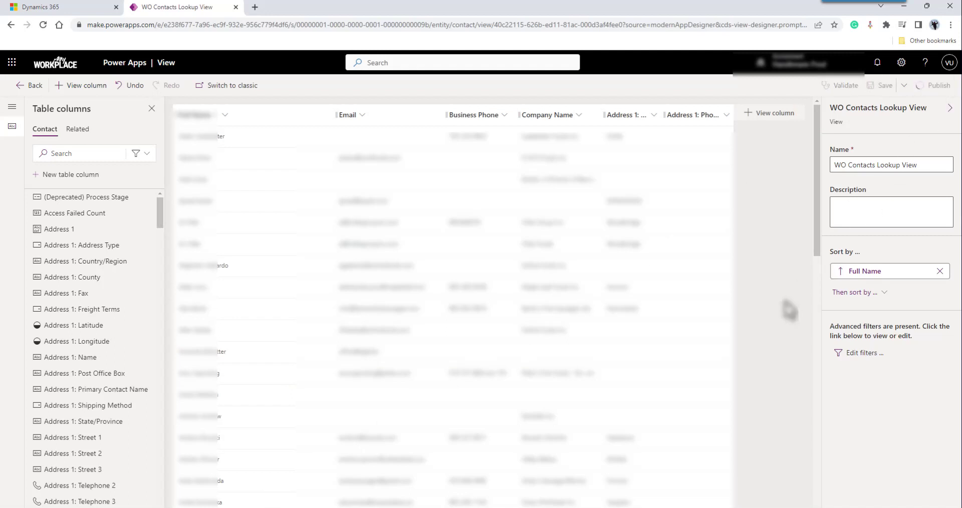